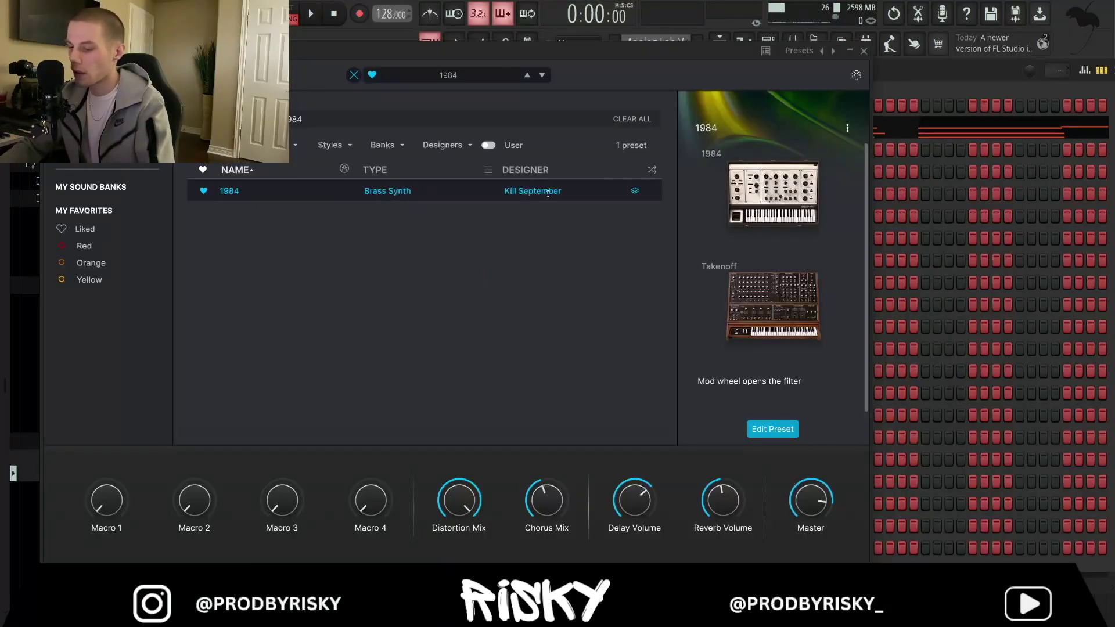
Open the first Analog Lab V channel's piano roll and redraw the bar 1 chord with A#4, C#5 and F5.
left_click(864, 51)
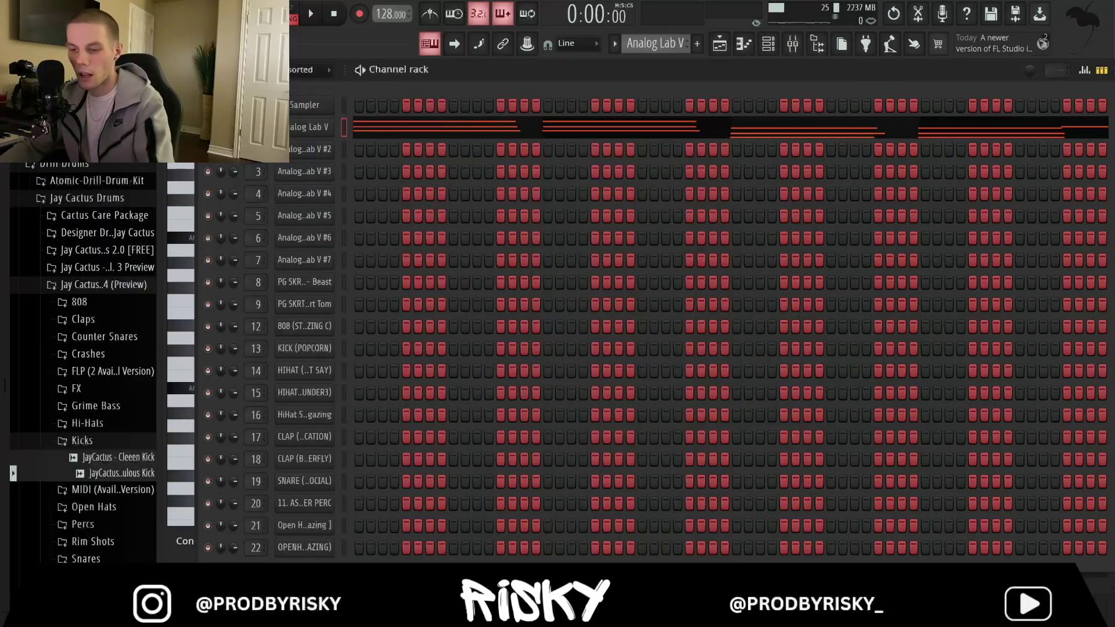
left_click(524, 120)
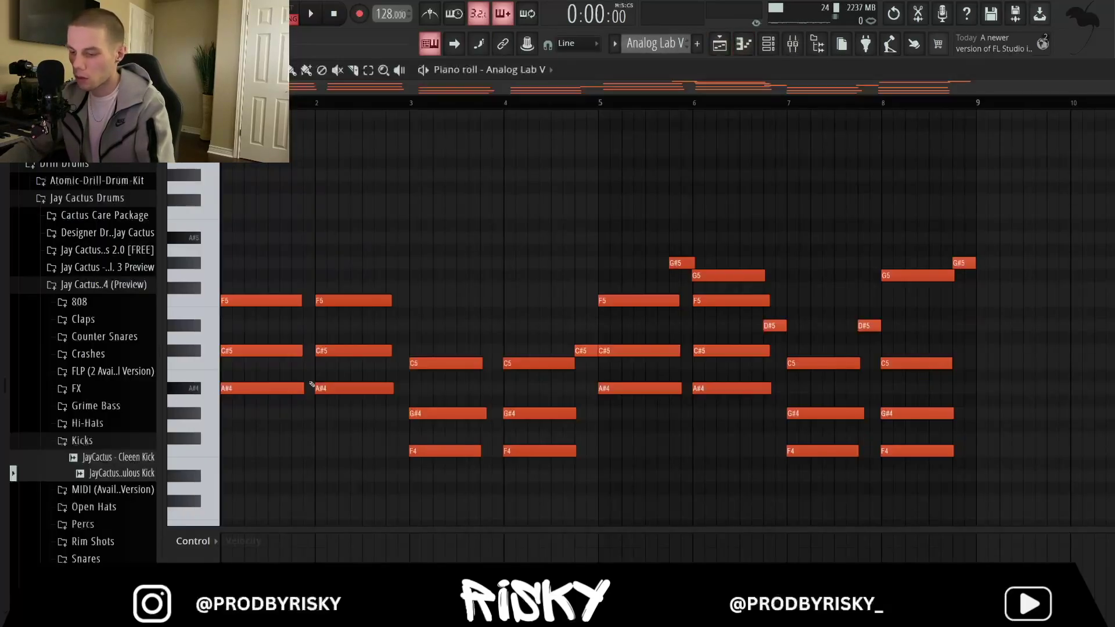
scroll(312, 375, "down", 1)
scroll(302, 329, "down", 1)
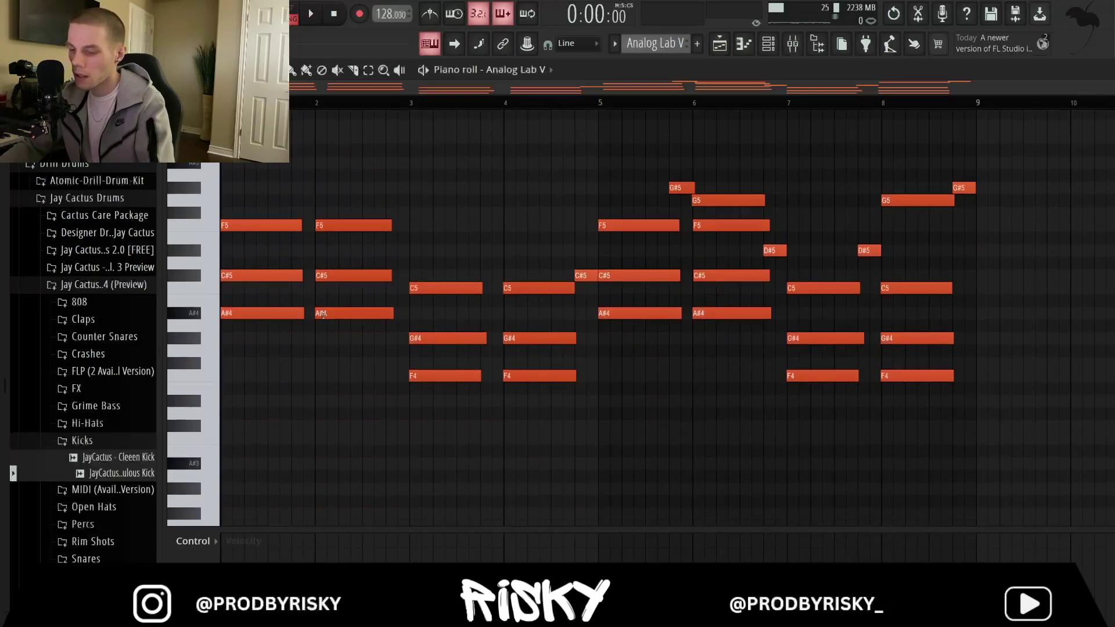
right_click(251, 314)
right_click(249, 276)
right_click(249, 226)
left_click(227, 315)
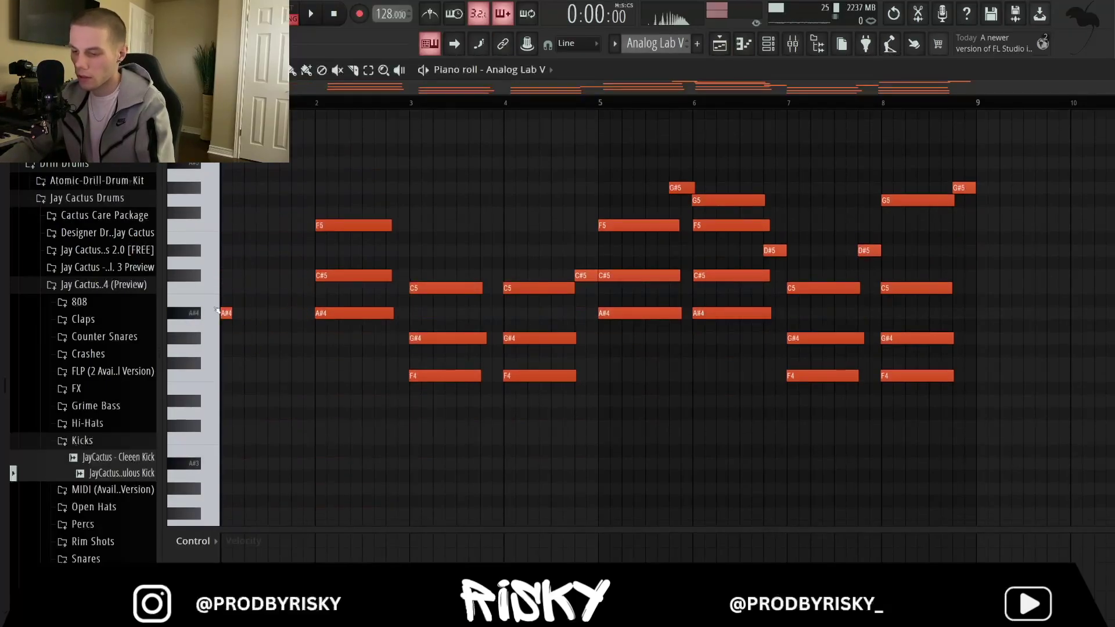
left_click(229, 276)
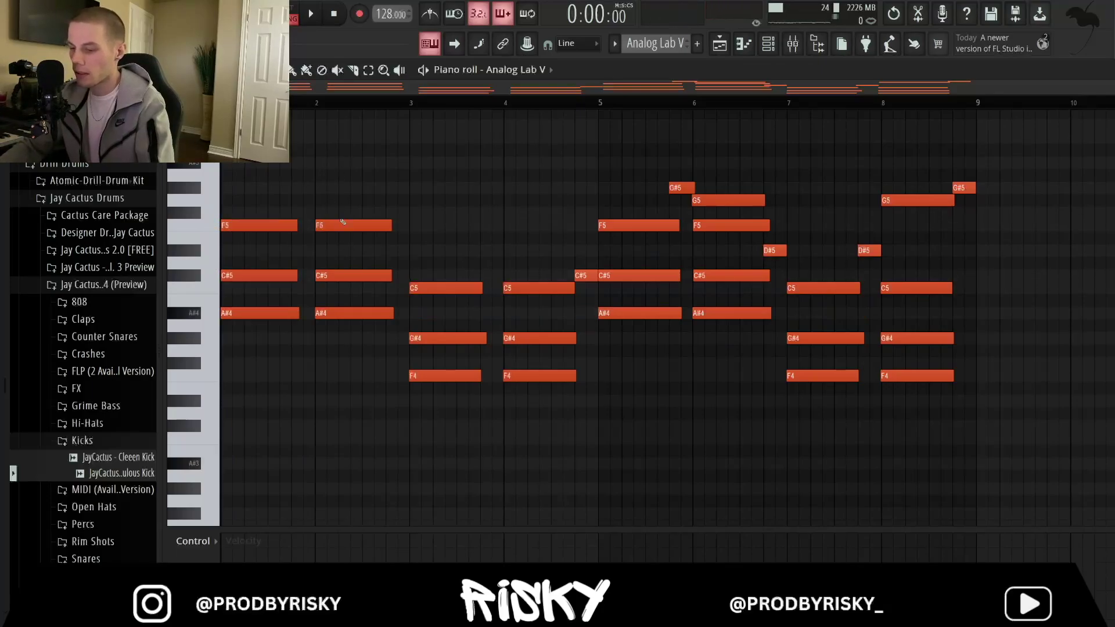
Try to transpose the bar 2 chord down five semitones to F4, G#4 and C5.
left_click_drag(350, 358, 364, 194)
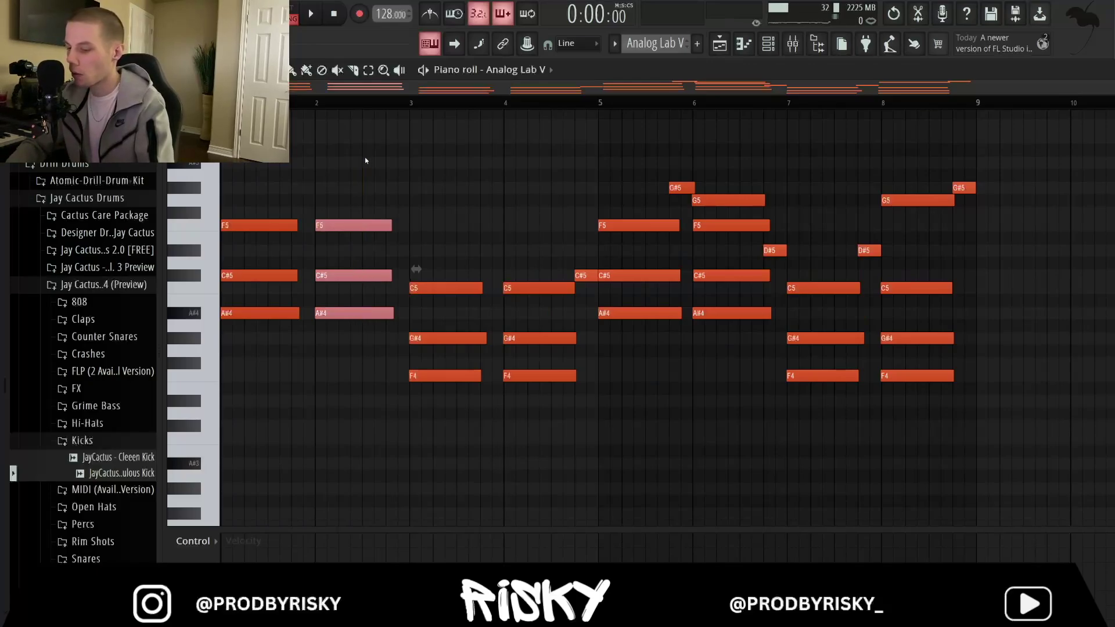
key("Down")
key("Down")
key("Down")
key("Down")
key("Down")
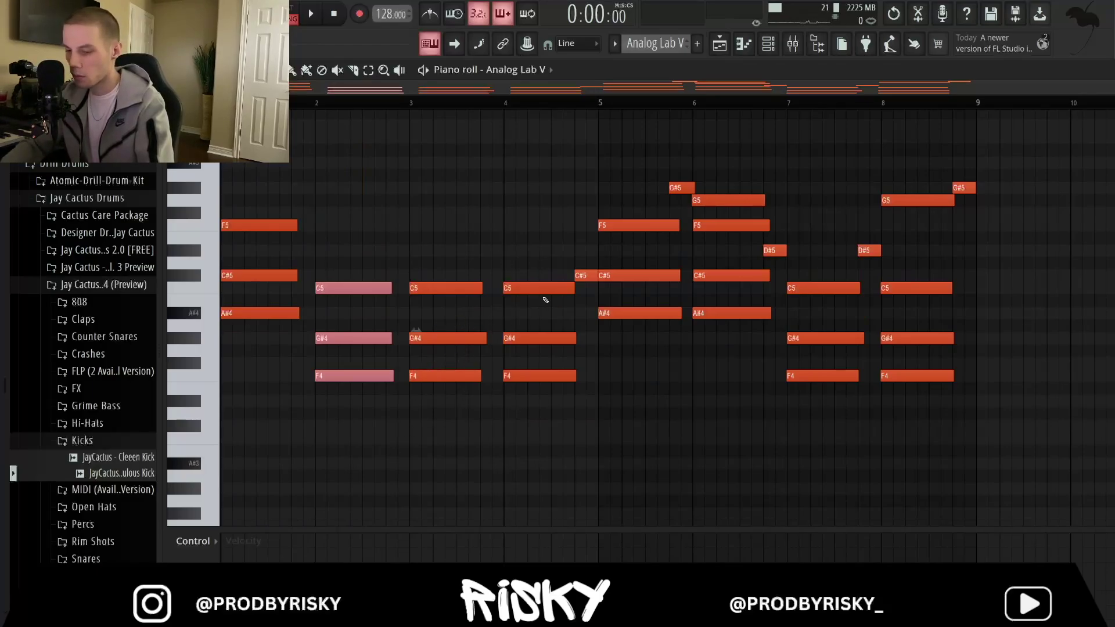
key("ctrl+z")
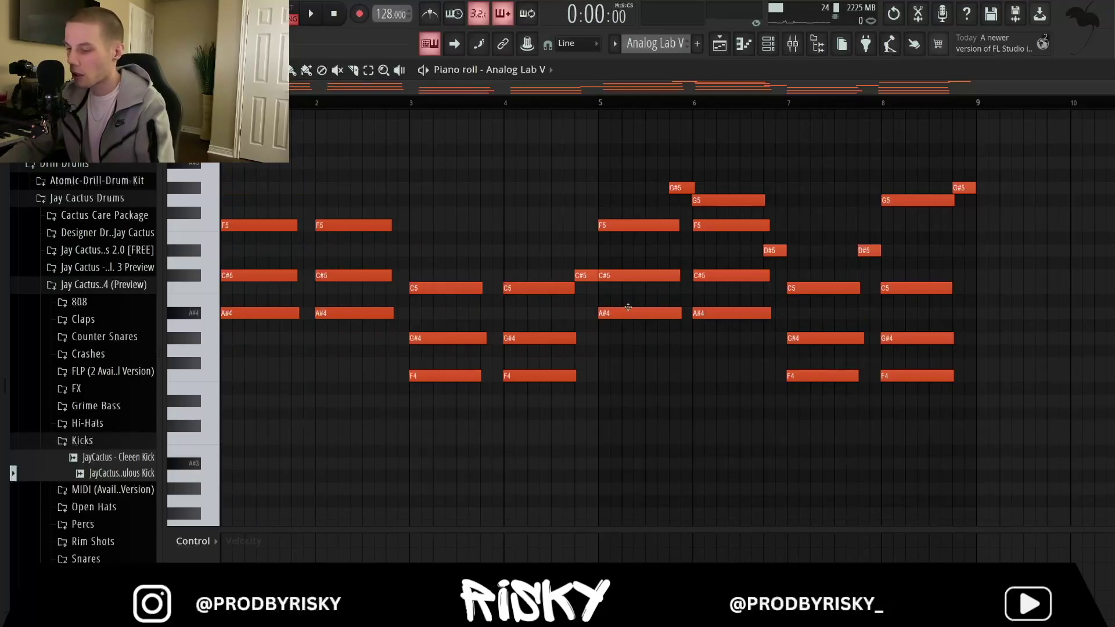
Look over the full eight-bar chord progression of the first Analog Lab V channel and play it back.
left_click_drag(636, 86, 699, 88)
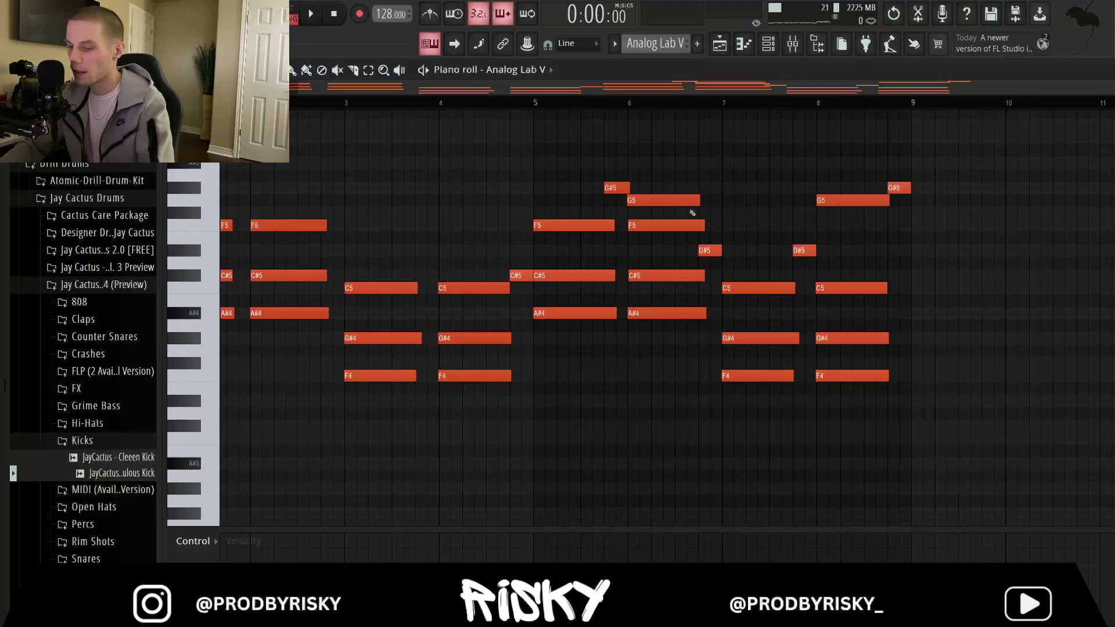
scroll(691, 213, "left", 2)
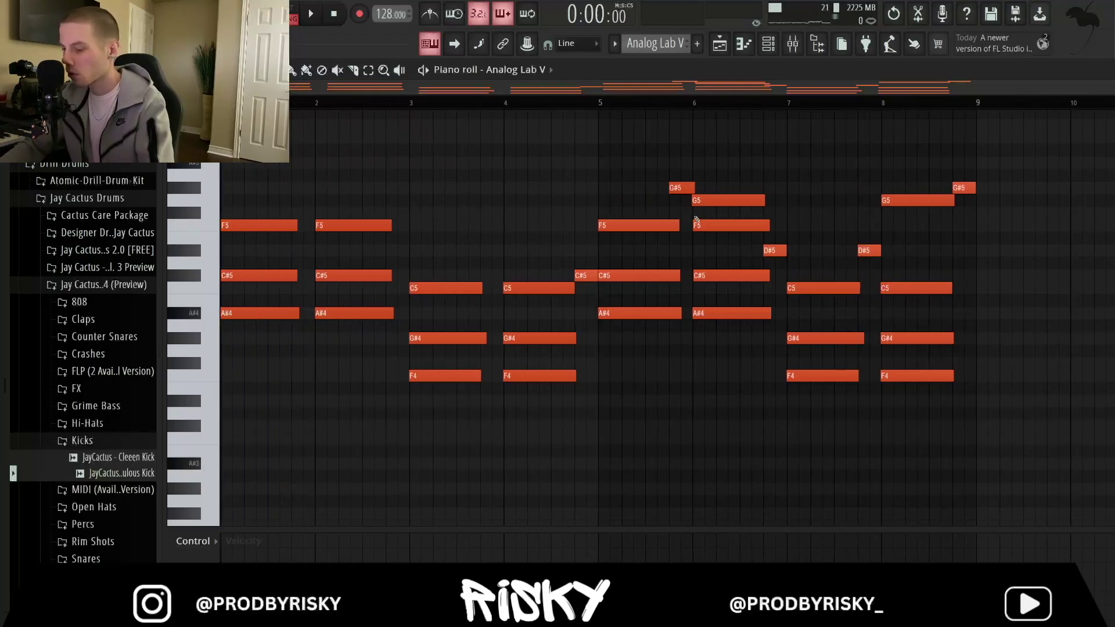
key("space")
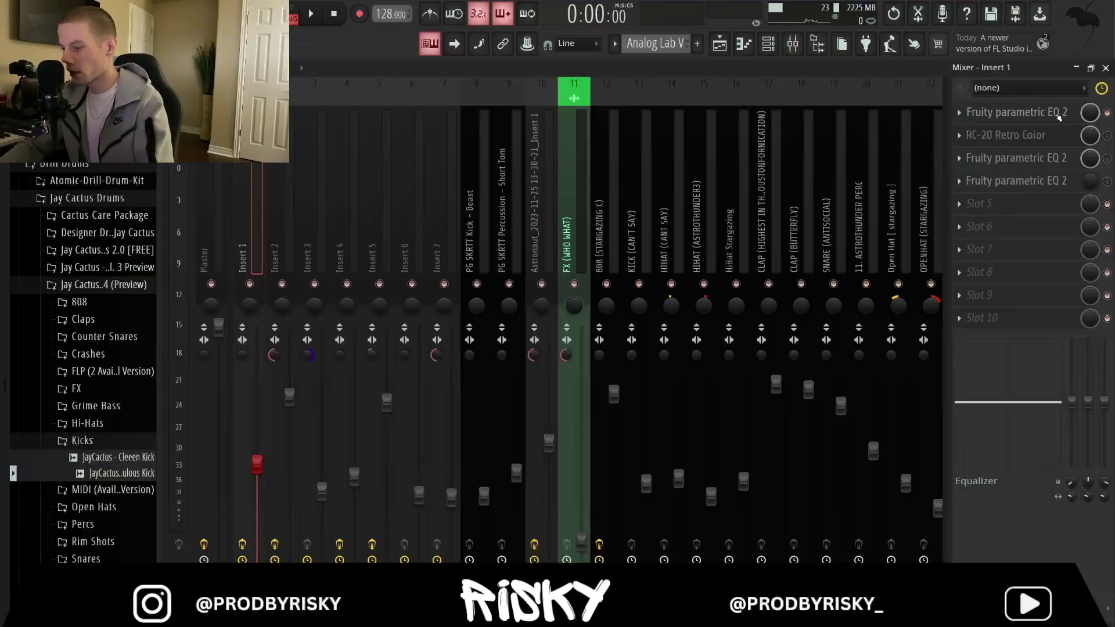
Enable and inspect the RC-20 Retro Color and parametric EQ effects on Insert 1, and play the chords through them.
left_click(1016, 112)
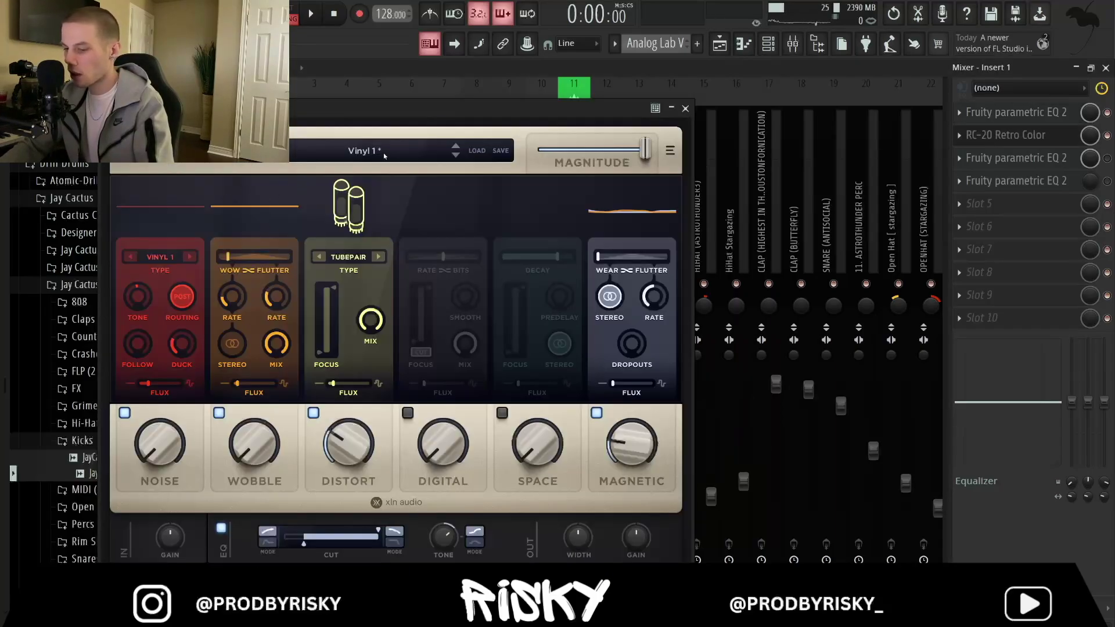
left_click(685, 109)
left_click(1027, 157)
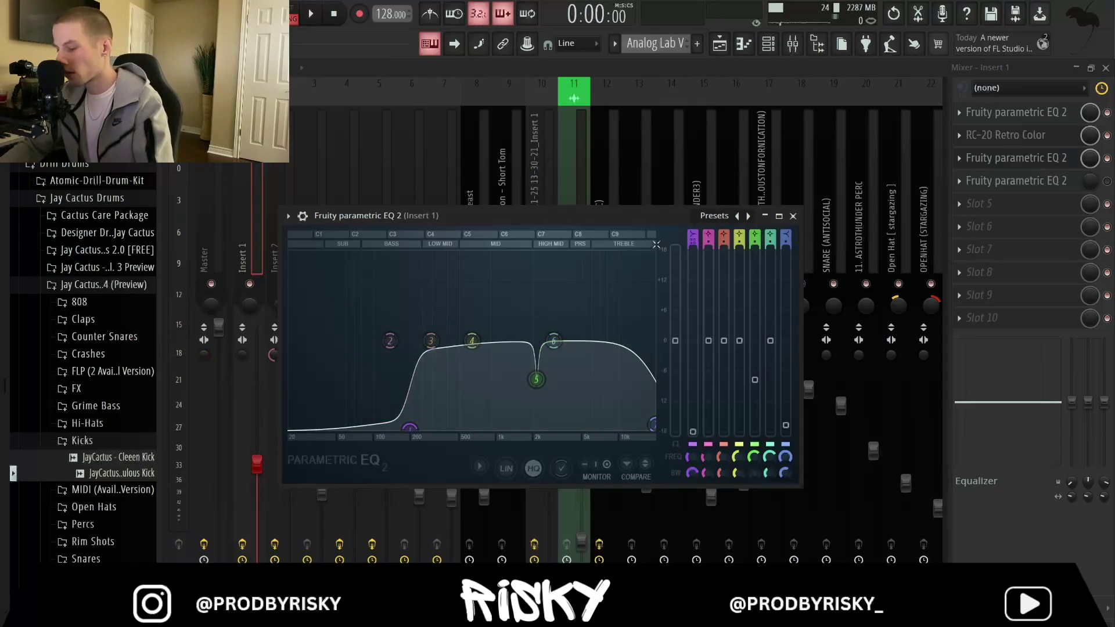
left_click(793, 216)
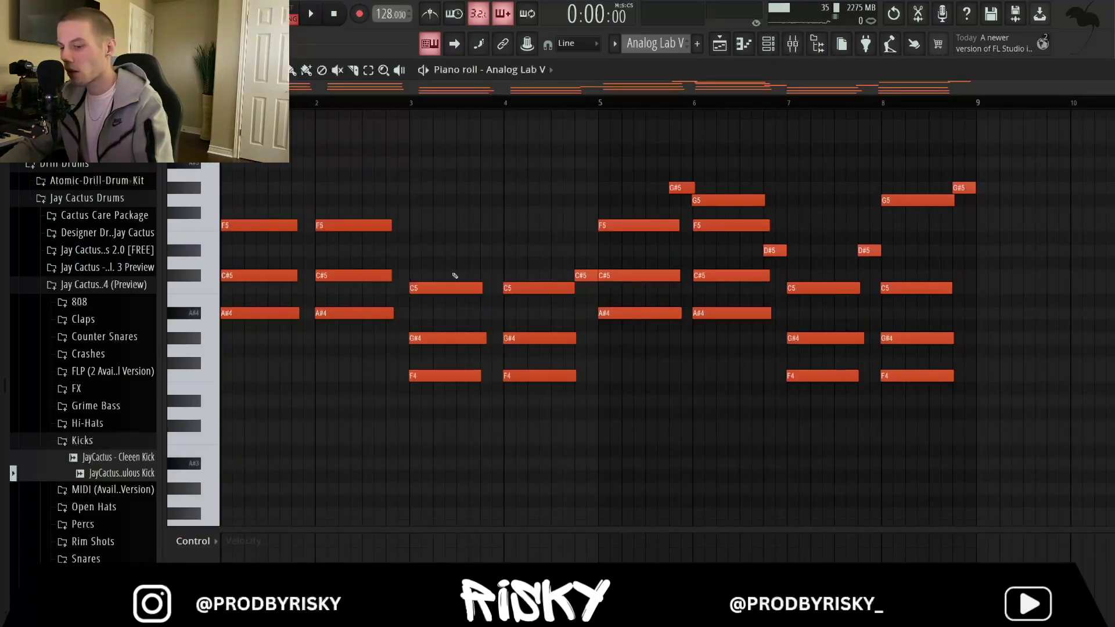
key("space")
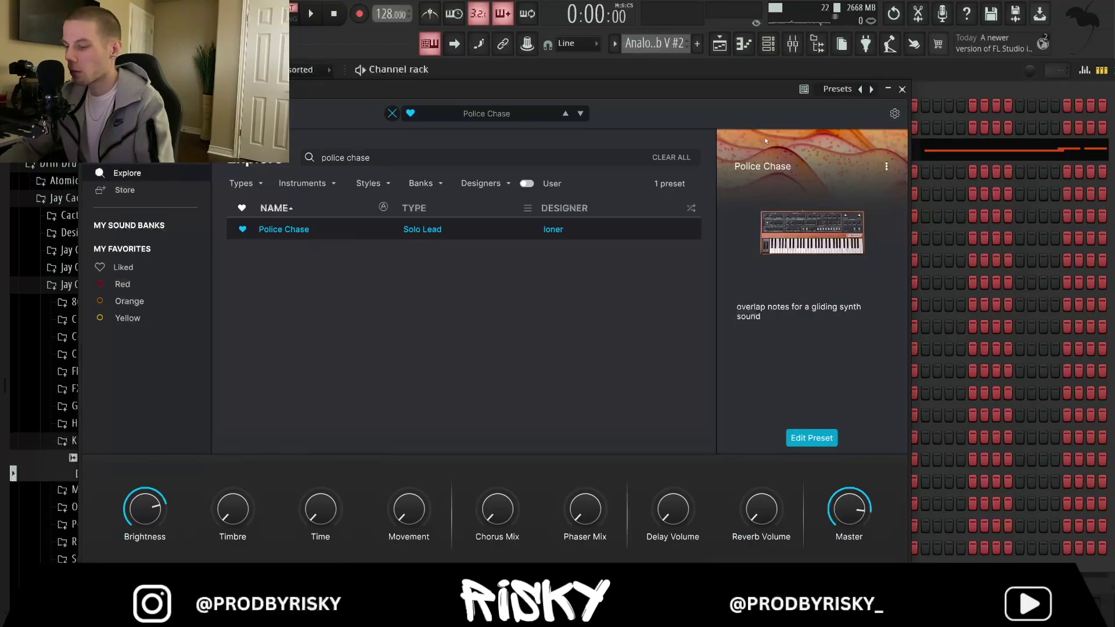
Close the Police Chase preset and play the melody in the Analog Lab V #2 piano roll.
left_click(902, 89)
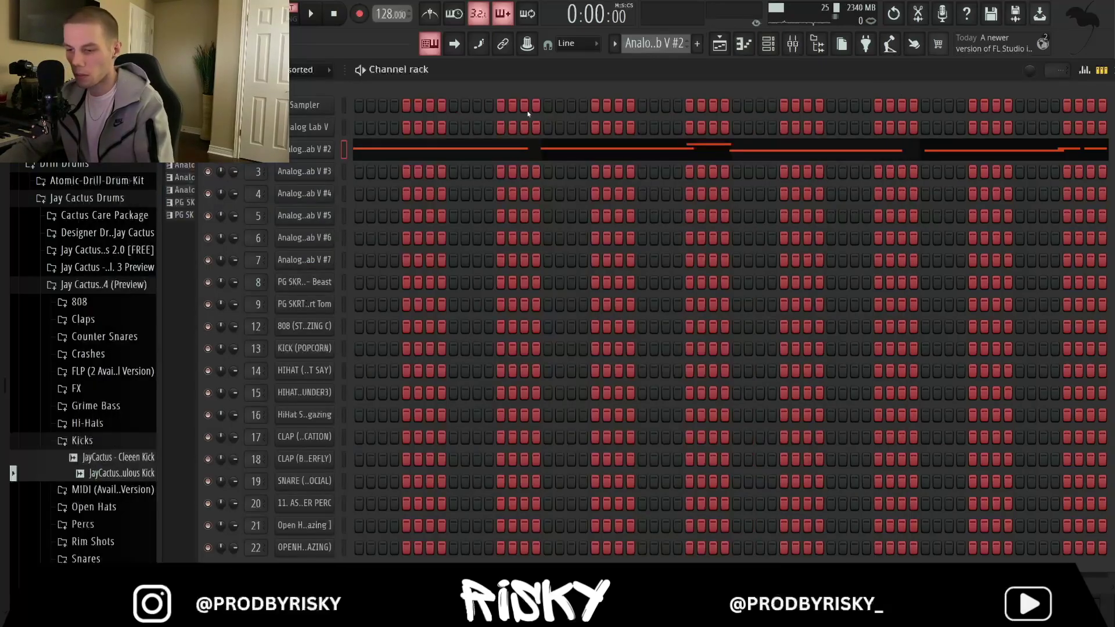
left_click(765, 49)
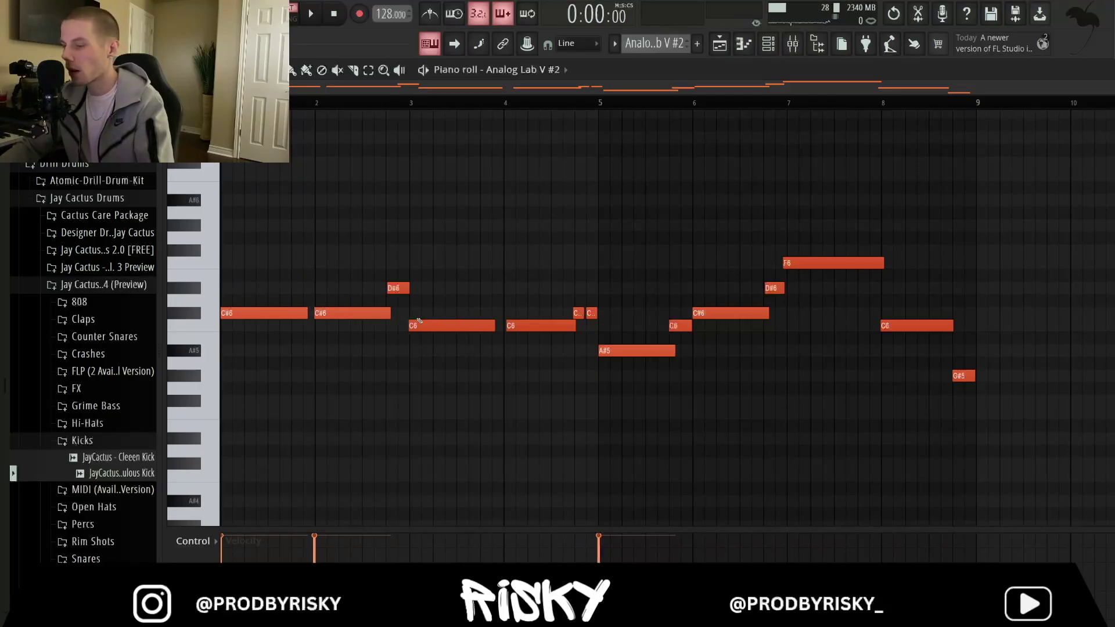
key("space")
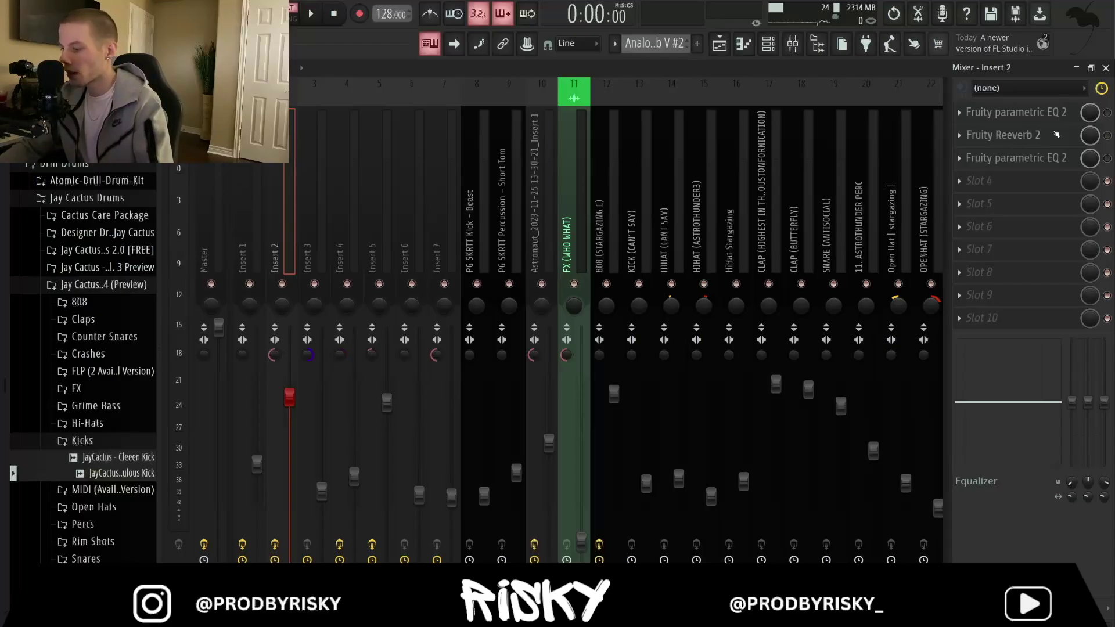
Enable and inspect the first Fruity parametric EQ 2 and Fruity Reeverb 2 on Insert 2.
left_click(1108, 113)
left_click(1034, 113)
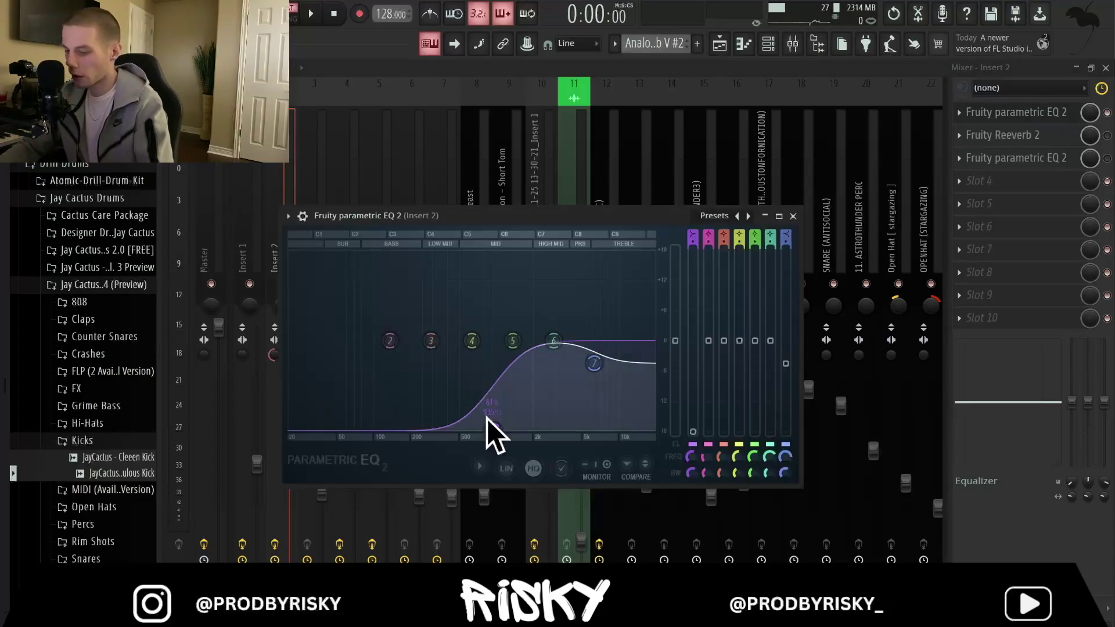
left_click(794, 216)
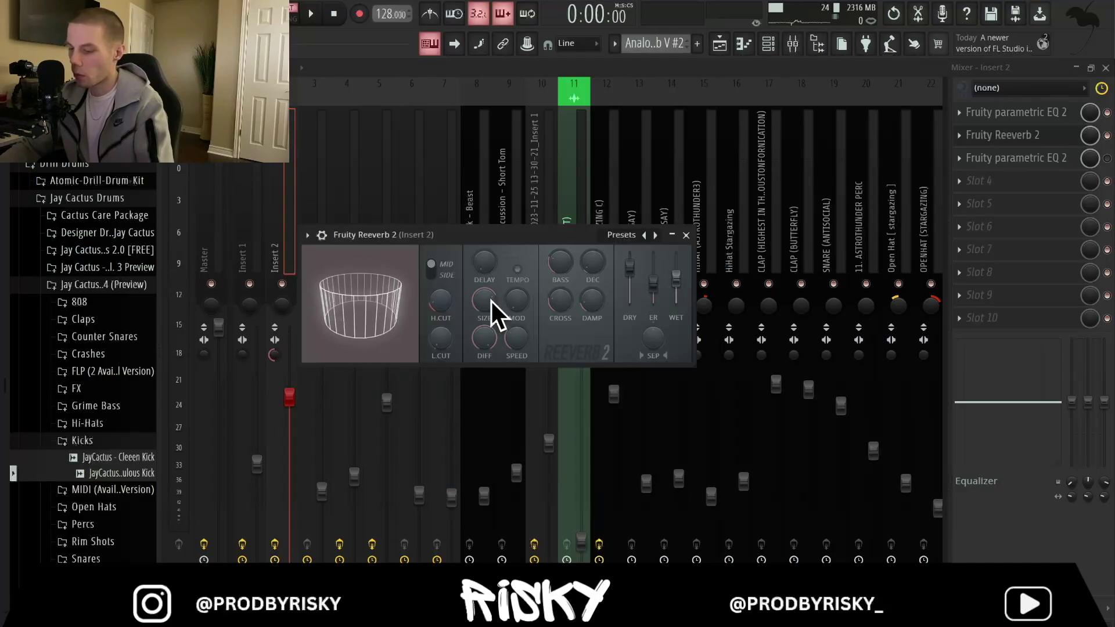
left_click(685, 235)
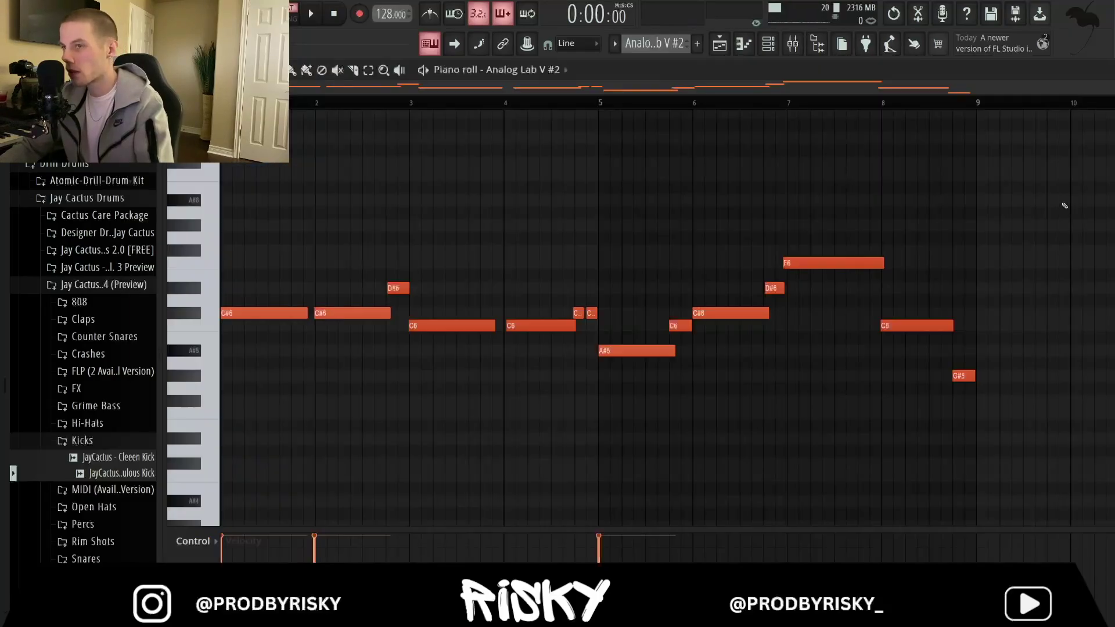
Play back the processed Analog Lab V #2 melody and the notes of Analog Lab V #3.
key("space")
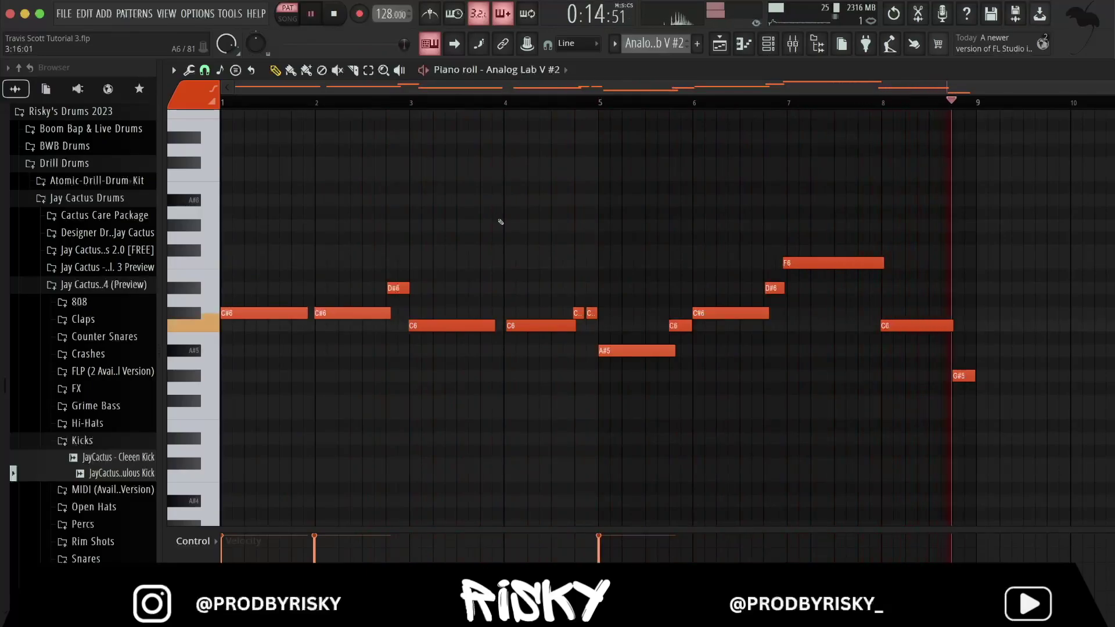
key("space")
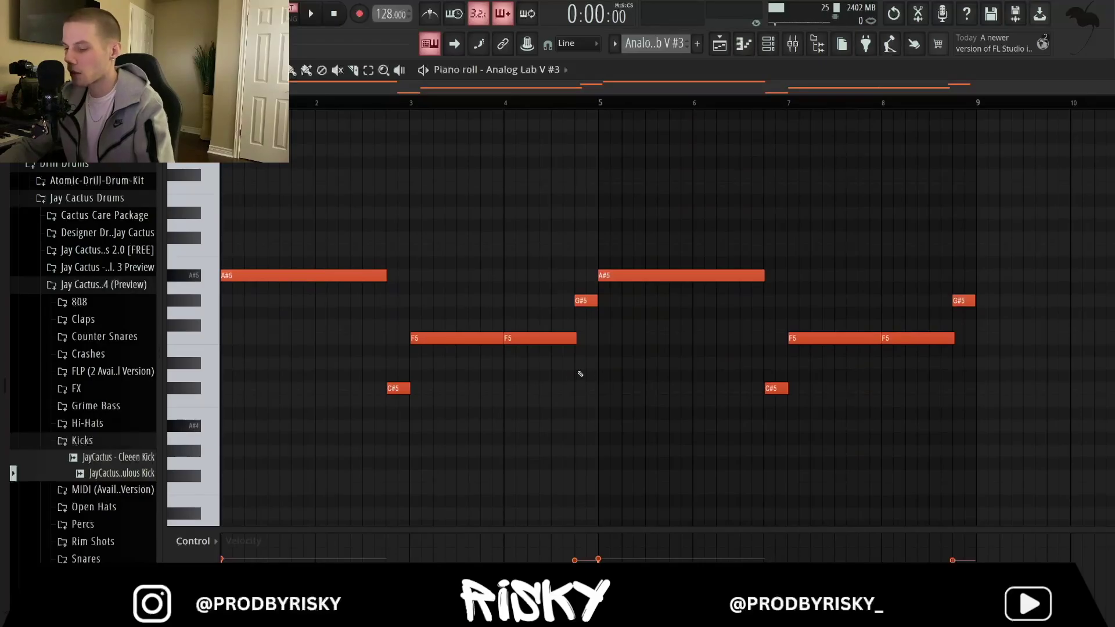
key("space")
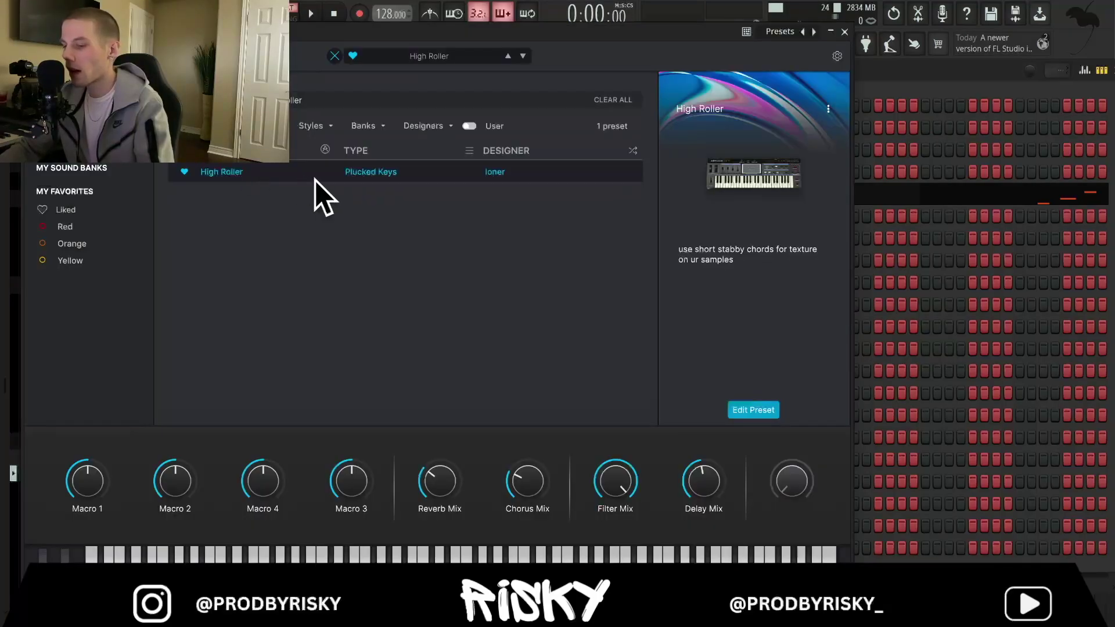
Examine the Analog Lab V #4 note pattern and the Fruity Delay 3 effect on Insert 4.
left_click(844, 31)
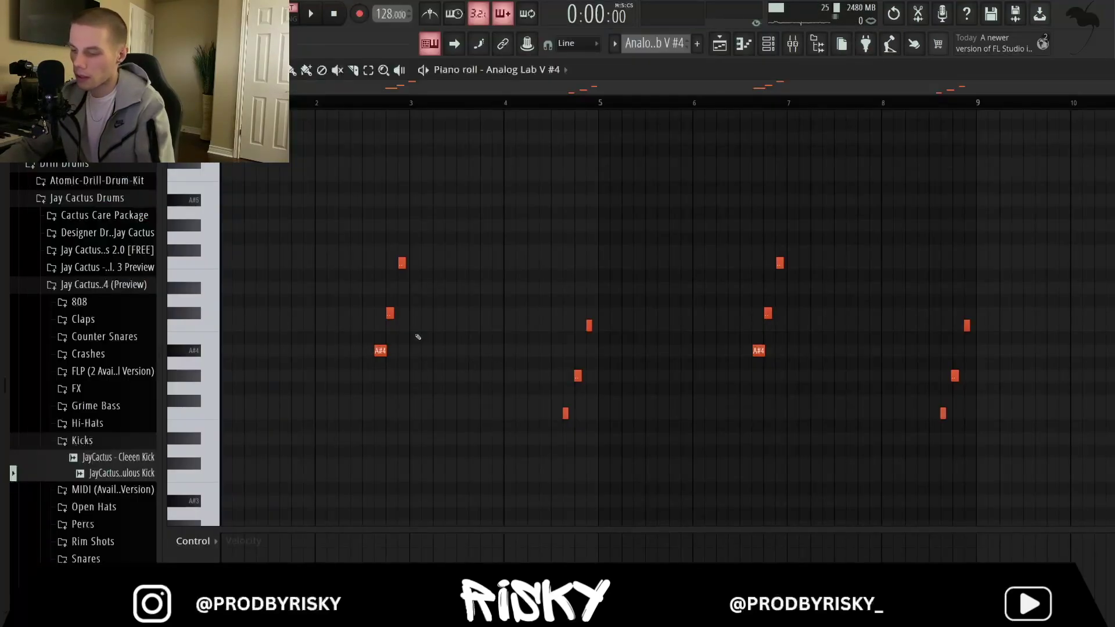
scroll(381, 339, "up", 3)
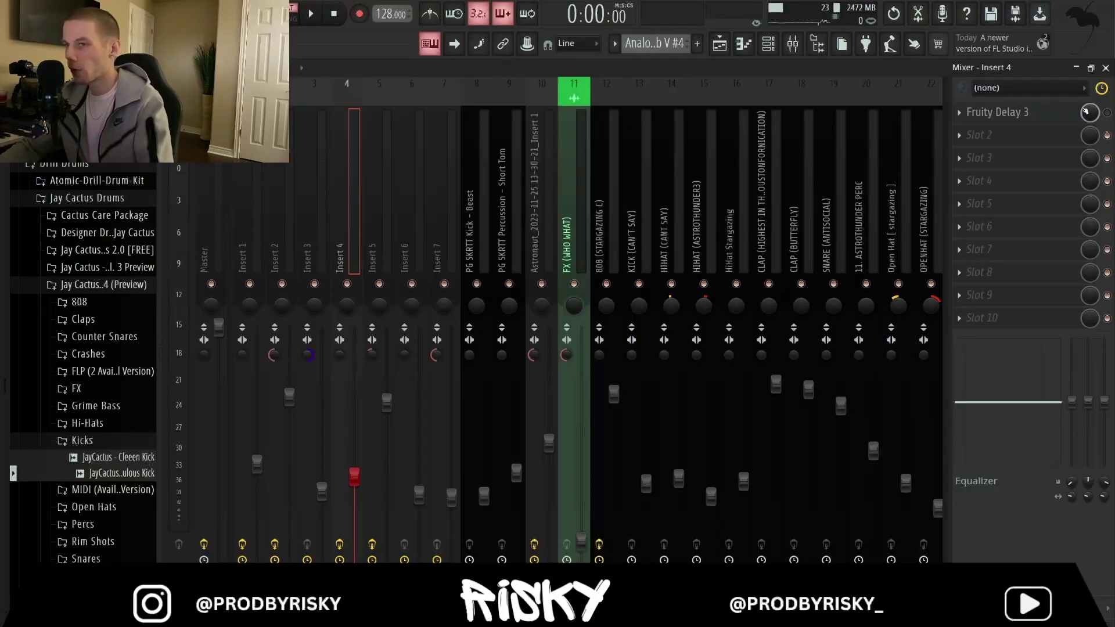
left_click(1071, 116)
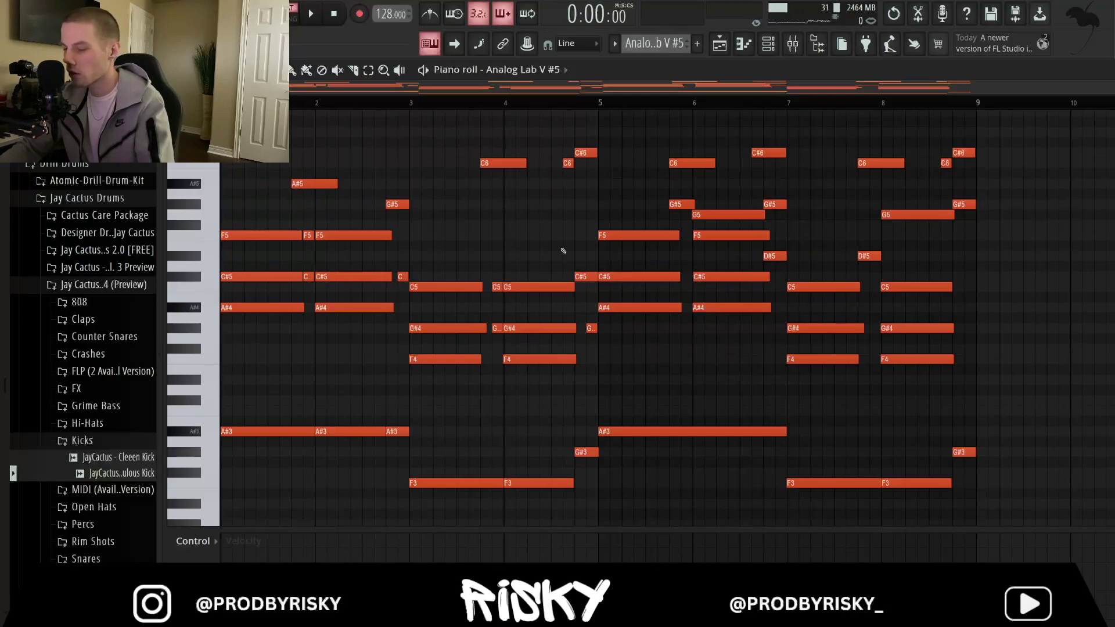
Play the Analog Lab V #5 pattern from its piano roll and stop playback.
key("space")
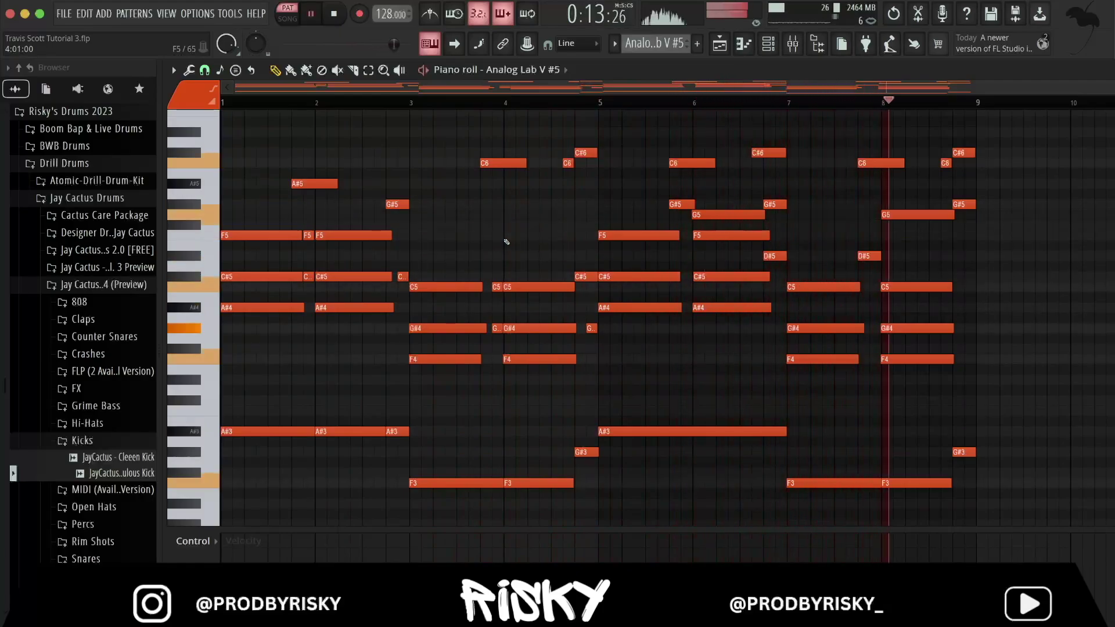
key("space")
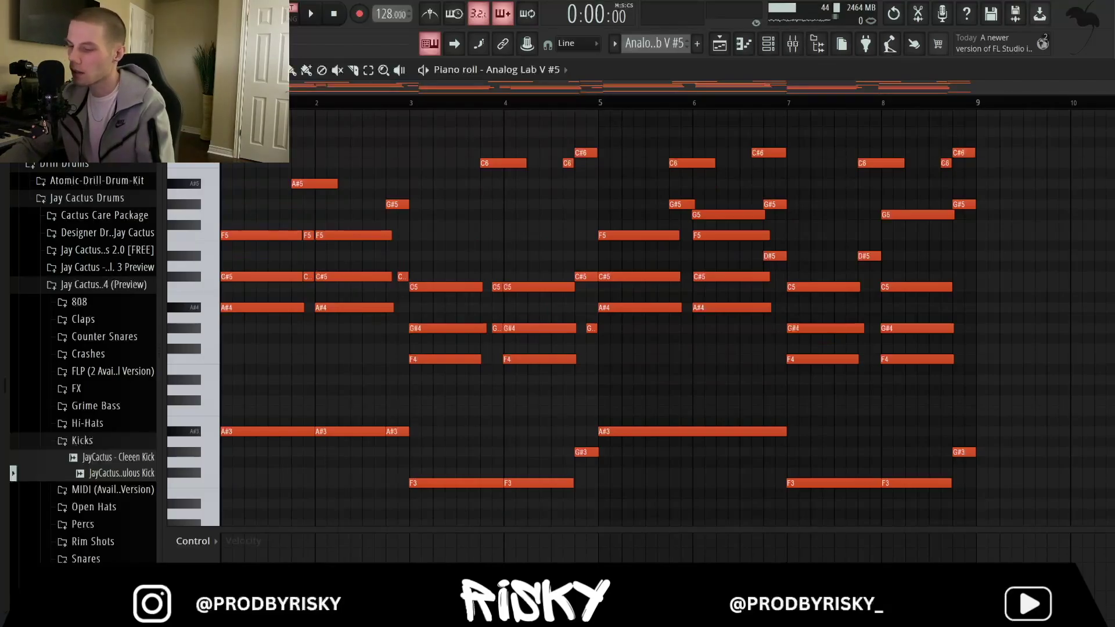
Enable and inspect the first Fruity parametric EQ 2 and Cymatics Origin on Insert 5.
key("F9")
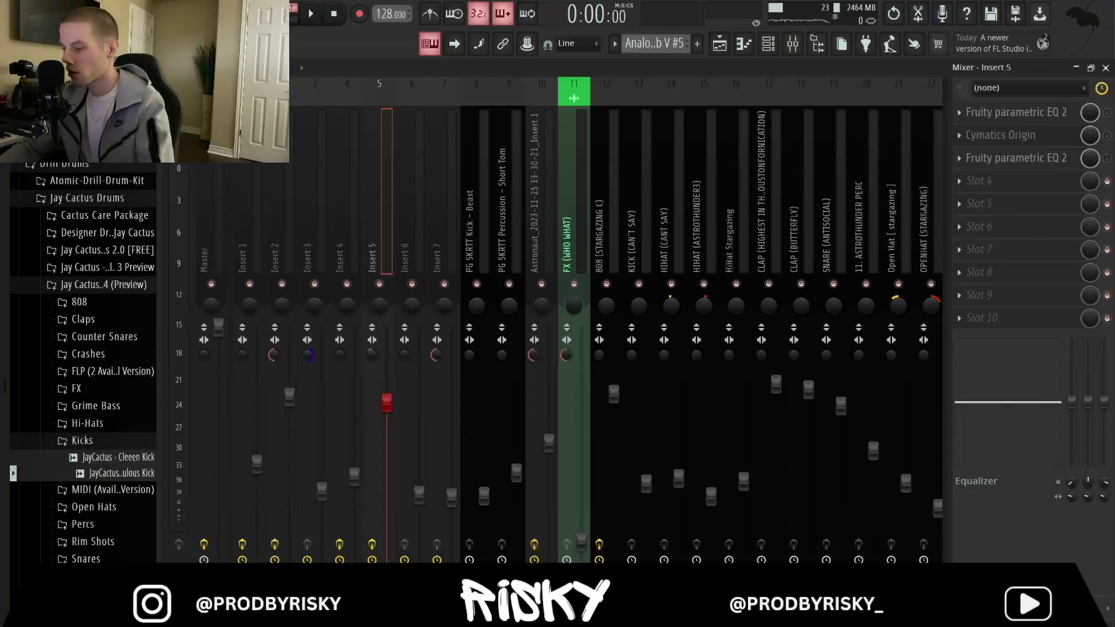
left_click(1022, 112)
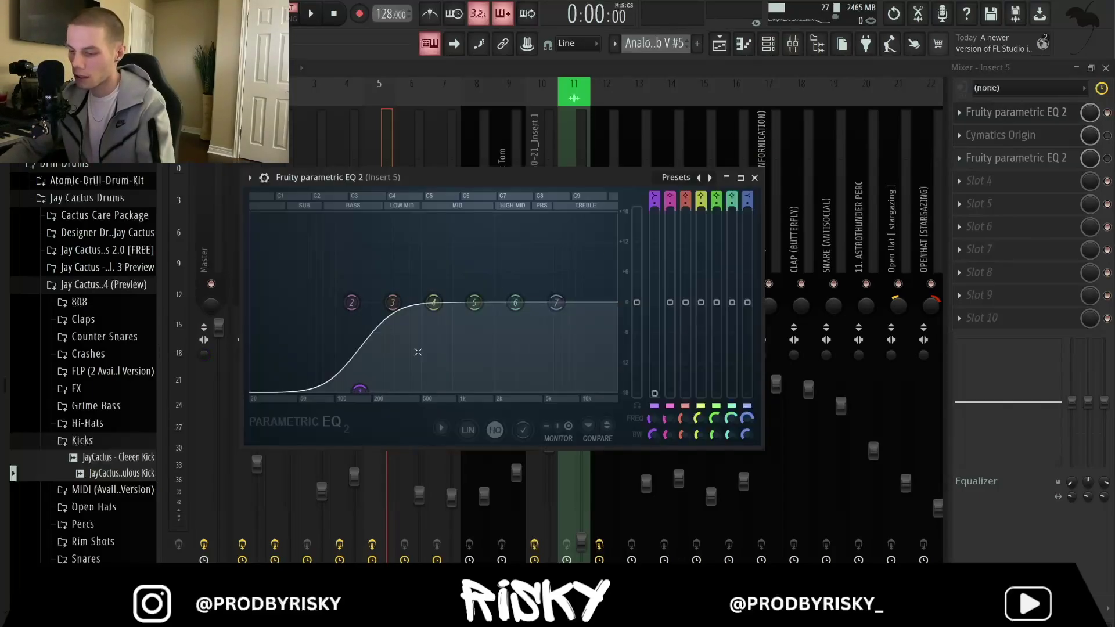
left_click(754, 178)
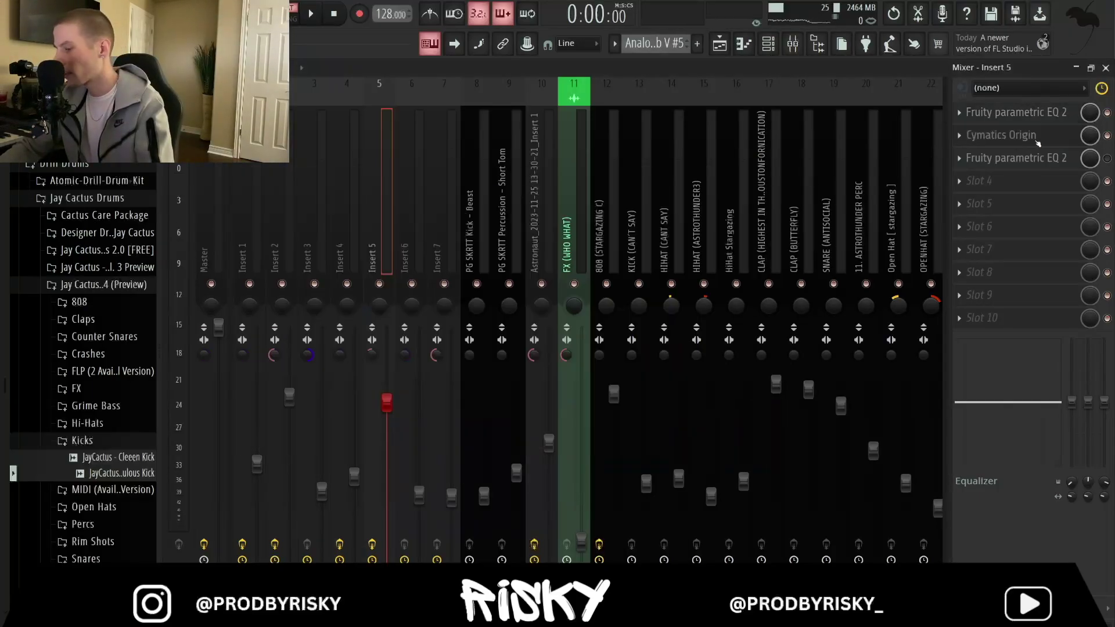
left_click(1030, 136)
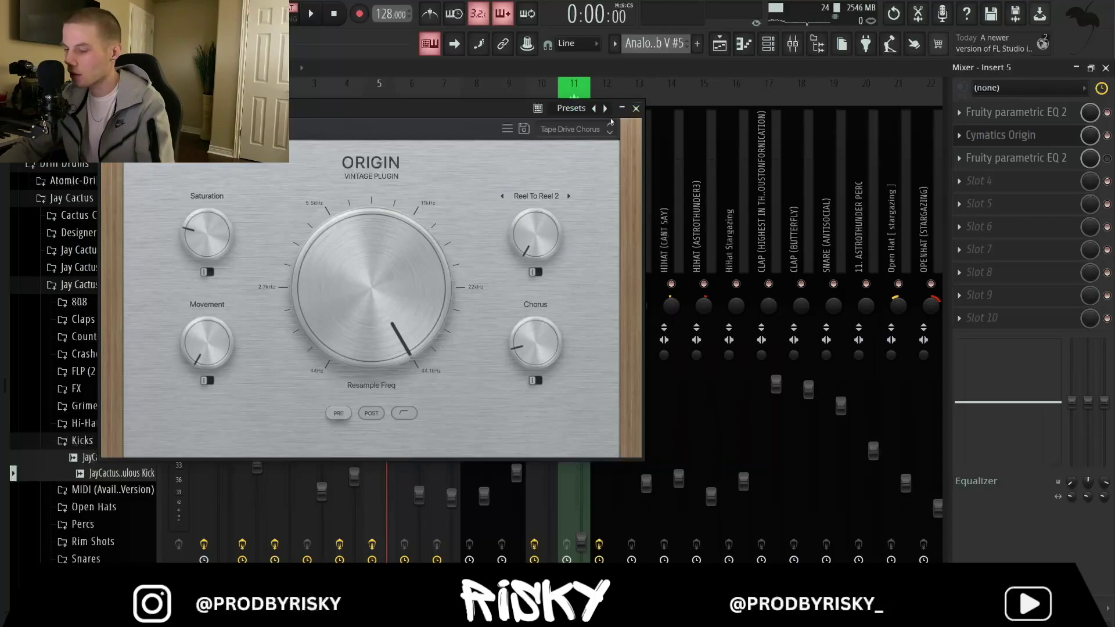
left_click(635, 109)
Enable the second Fruity parametric EQ 2 on Insert 5, check its curve, and return to the piano roll.
left_click(1107, 158)
left_click(1064, 161)
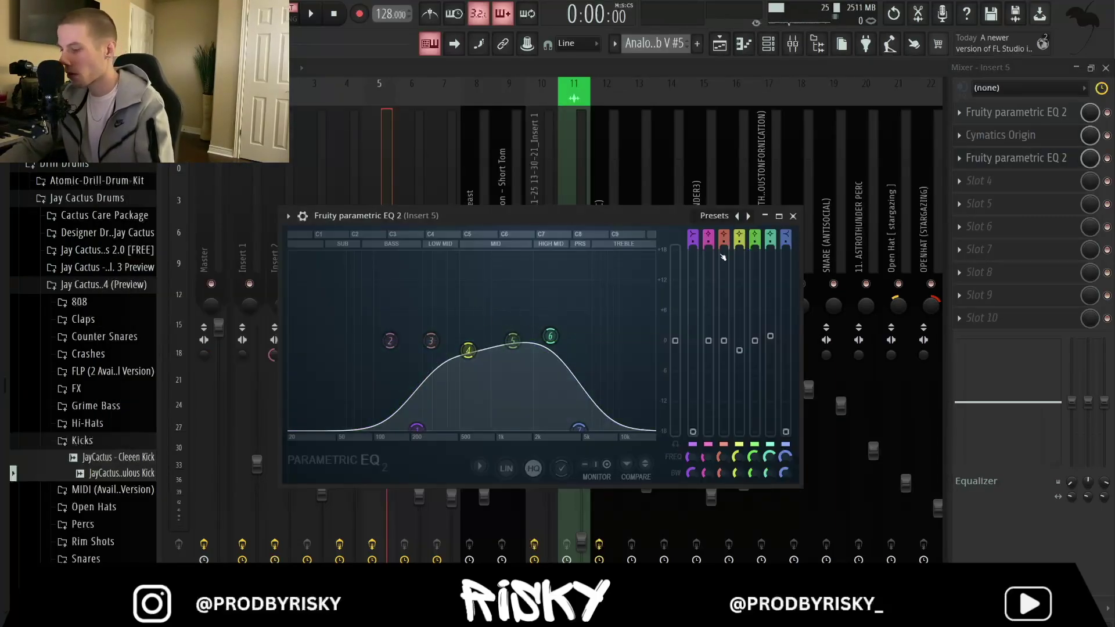
key("F7")
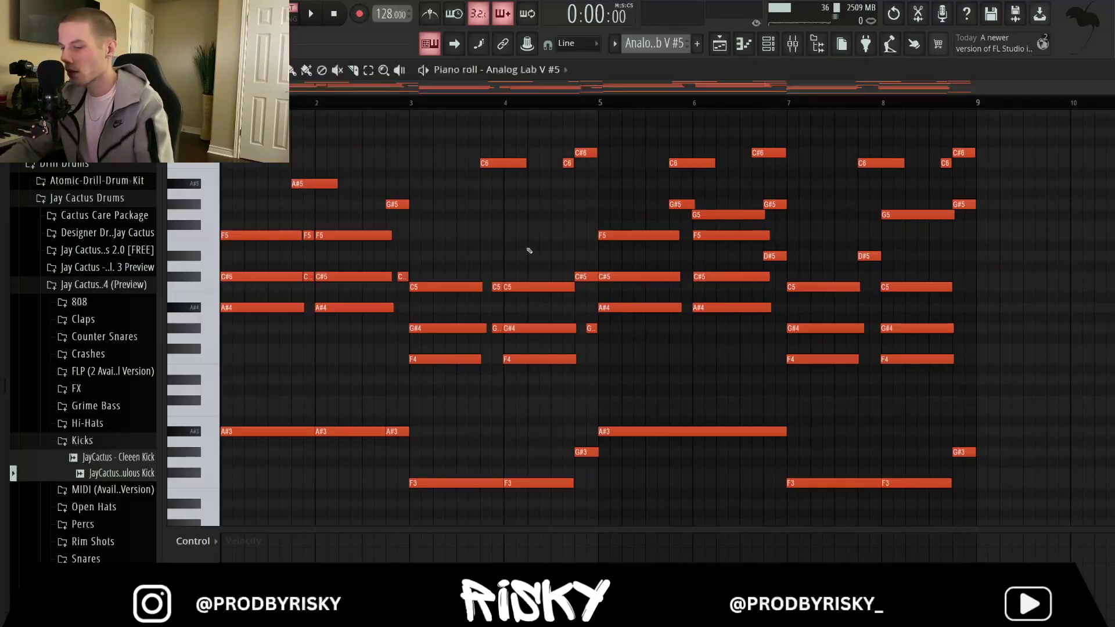
Play the Analog Lab V #5 pattern, check the Chrome Plated preset on Analog Lab V #7, and open its piano roll.
key("space")
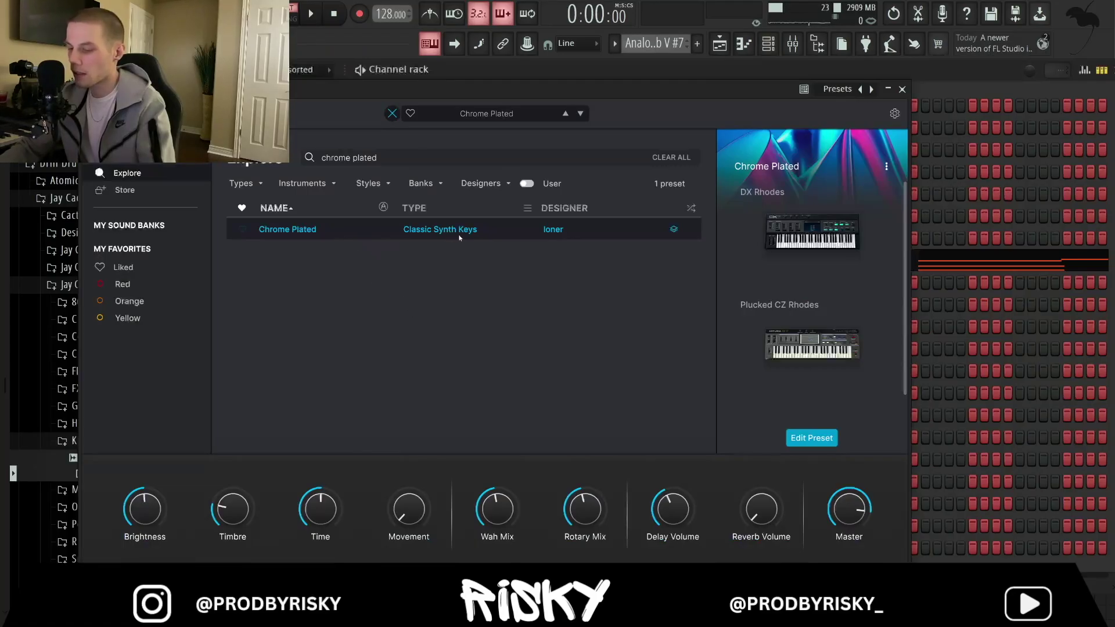
left_click(902, 89)
left_click(744, 44)
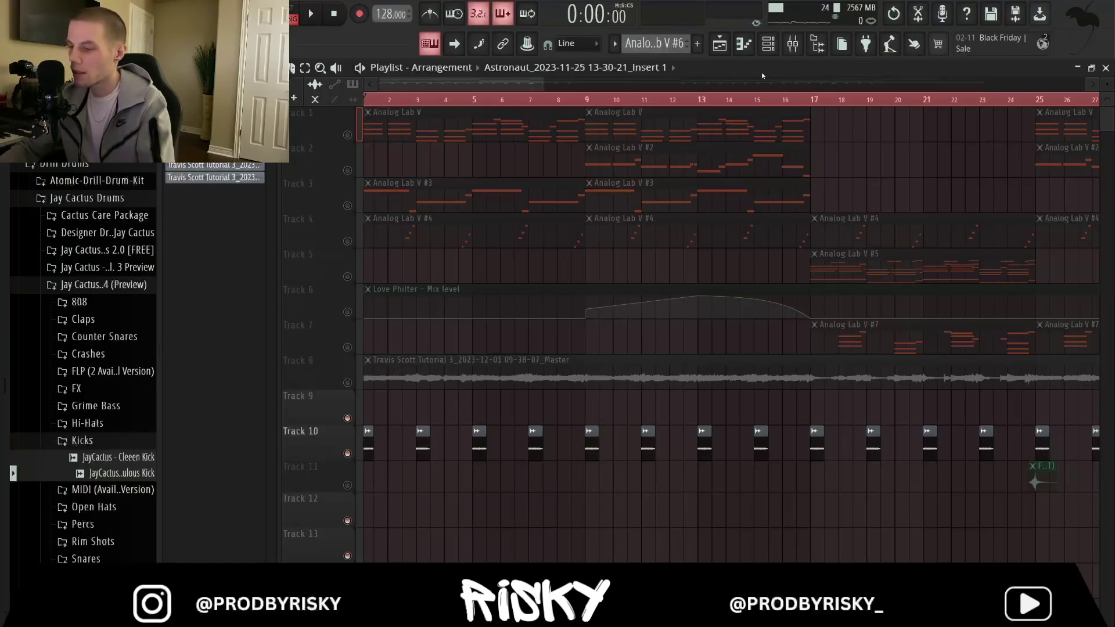
Inspect Portal's WORD preset and Fruity Reeverb 2 on the Astronaut sample's mixer track, and audition the sample in the playlist.
key("F9")
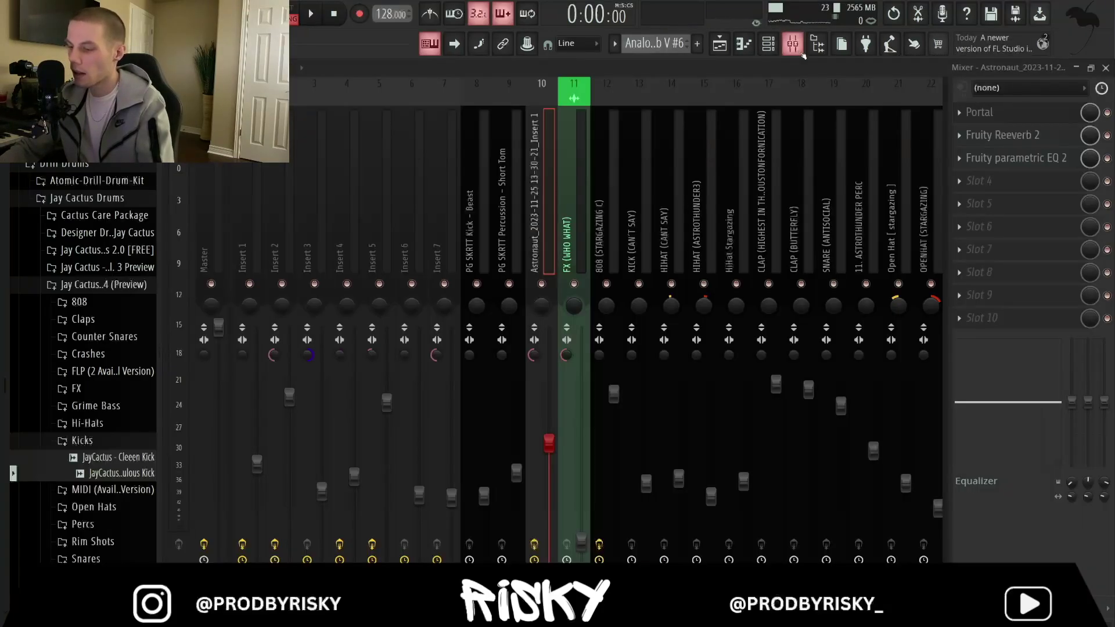
left_click(1000, 112)
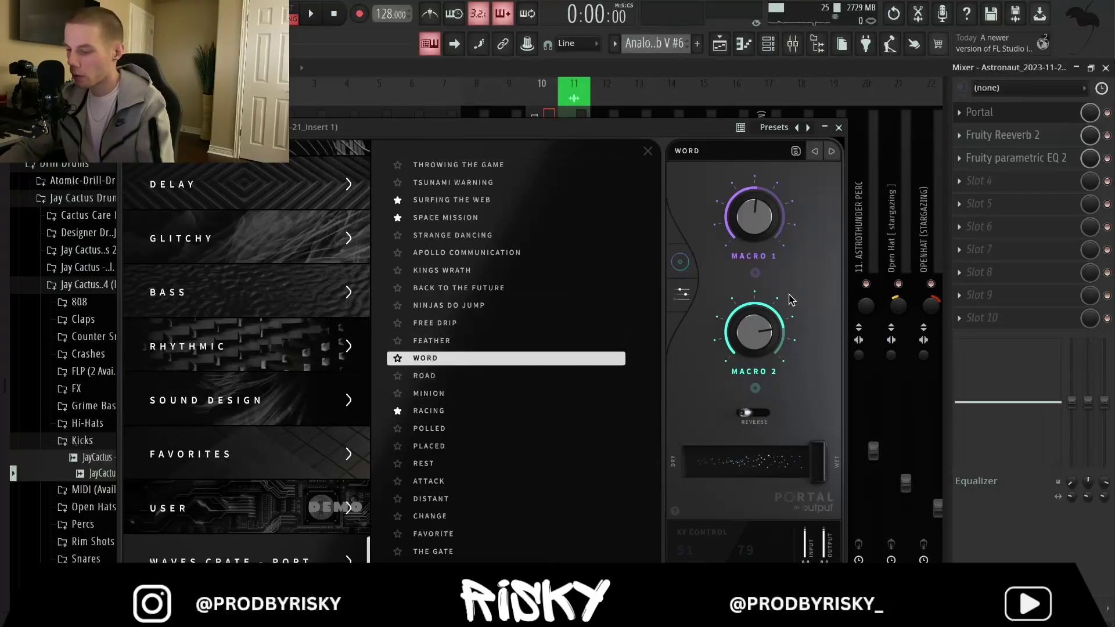
left_click(839, 127)
left_click(1037, 136)
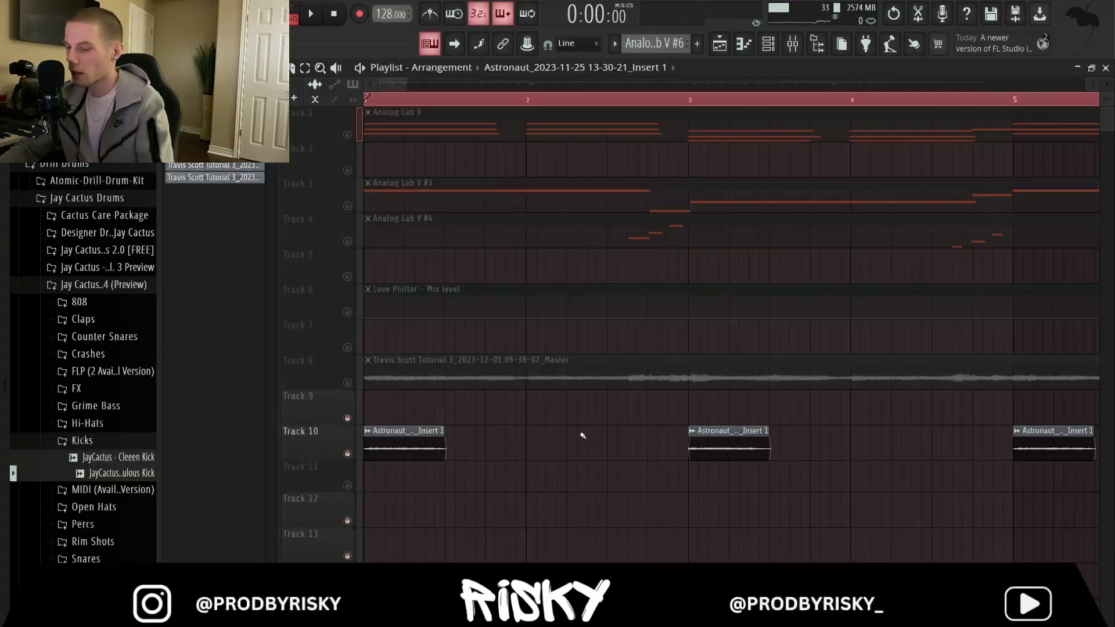
key("space")
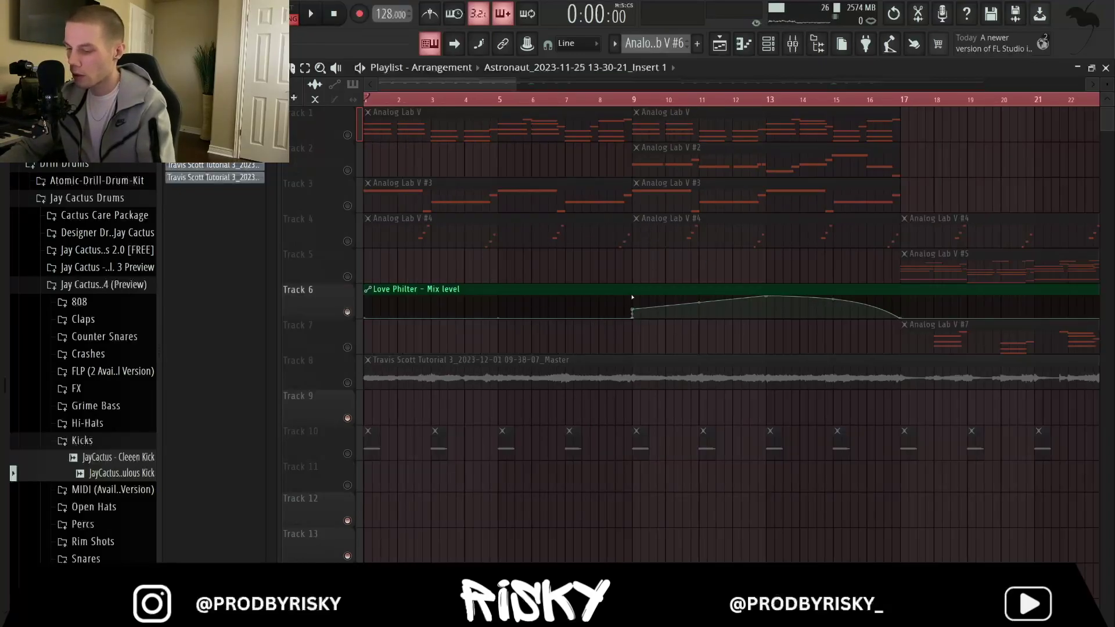
Review the Love Philter mix level automation across the arrangement and solo the exported master audio clip on Track 8.
scroll(664, 277, "down", 3)
scroll(627, 293, "down", 3)
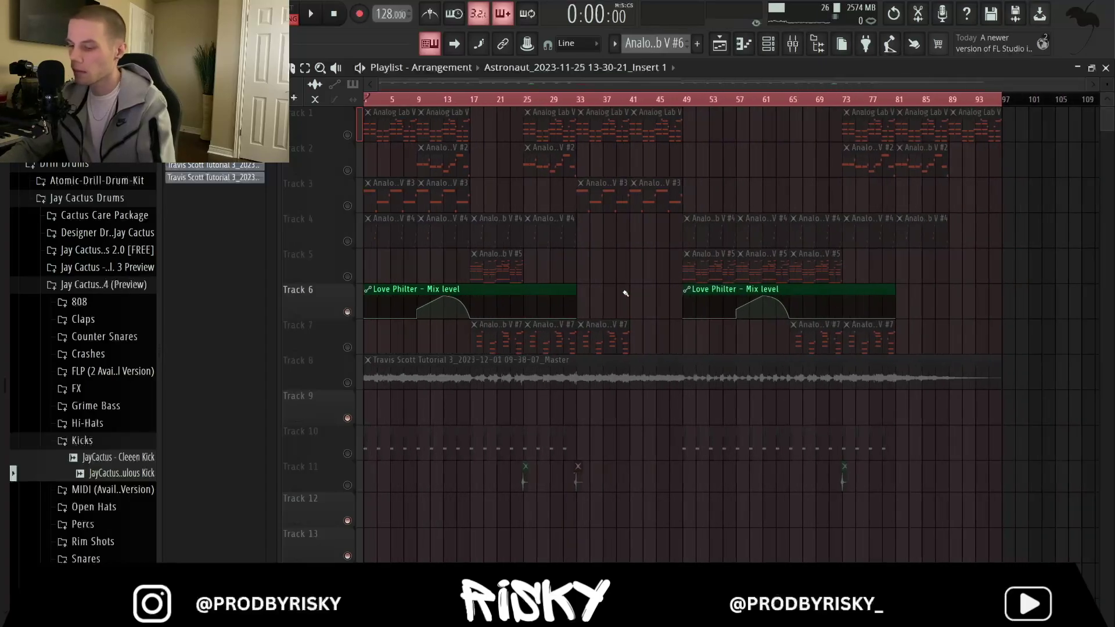
scroll(493, 486, "up", 5)
scroll(692, 477, "down", 3)
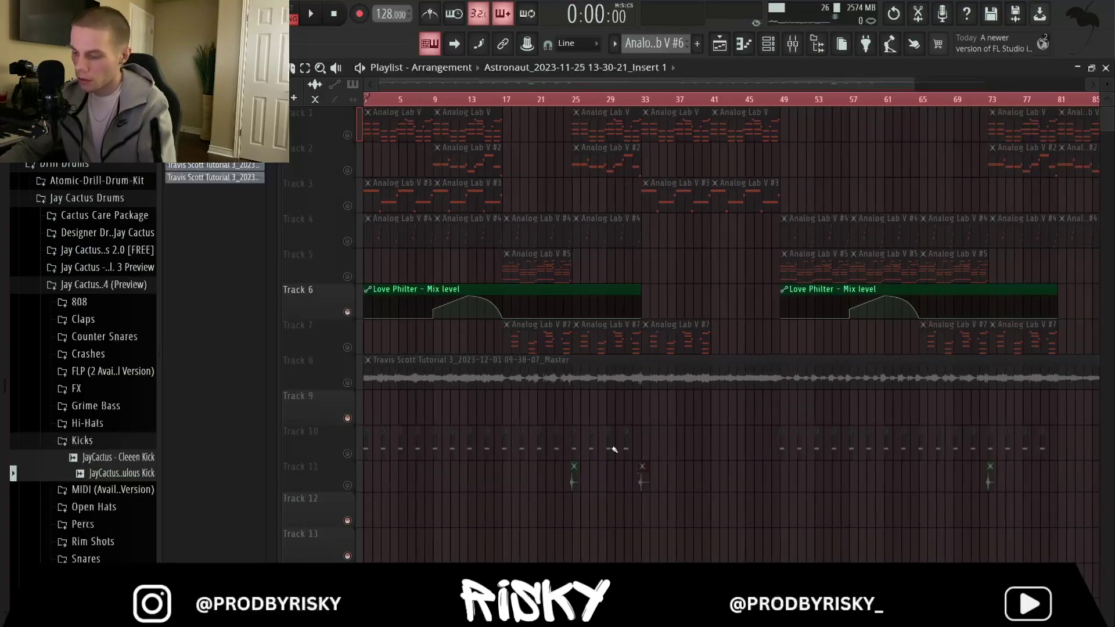
scroll(456, 360, "down", 1)
left_click(449, 356)
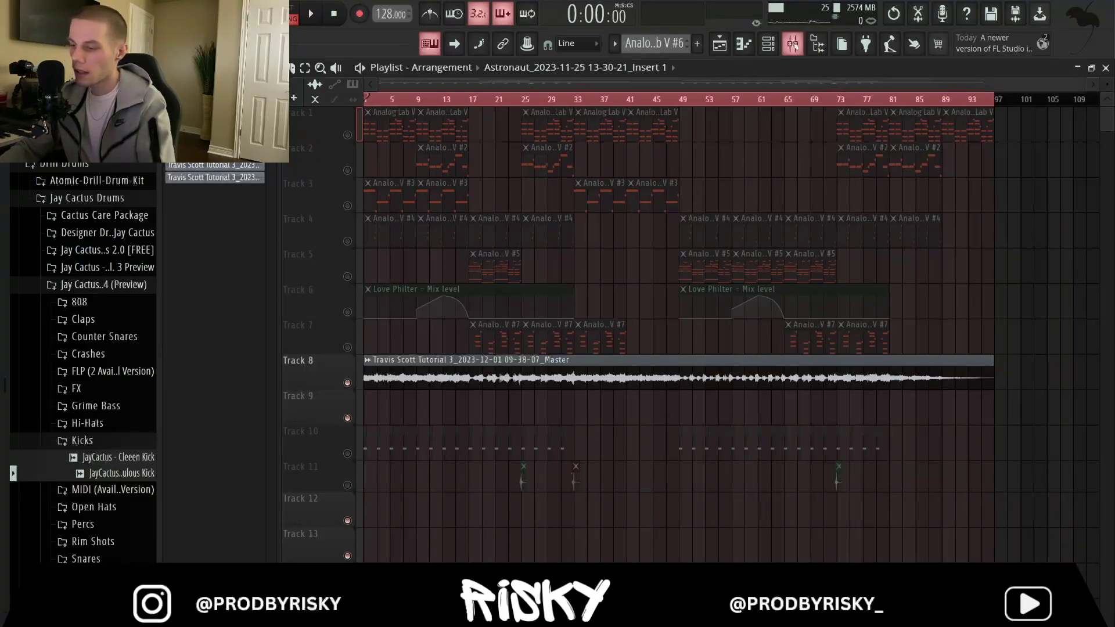
Check the effect chain on the Master mixer track and open the sample settings of the Track 8 master audio clip.
left_click(792, 44)
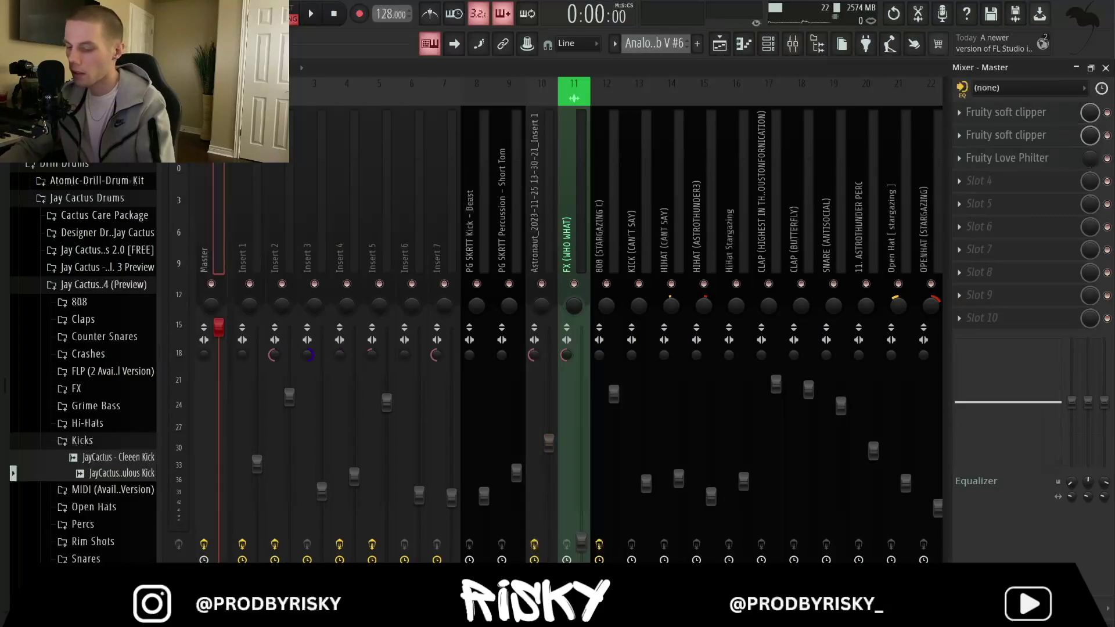
key("F9")
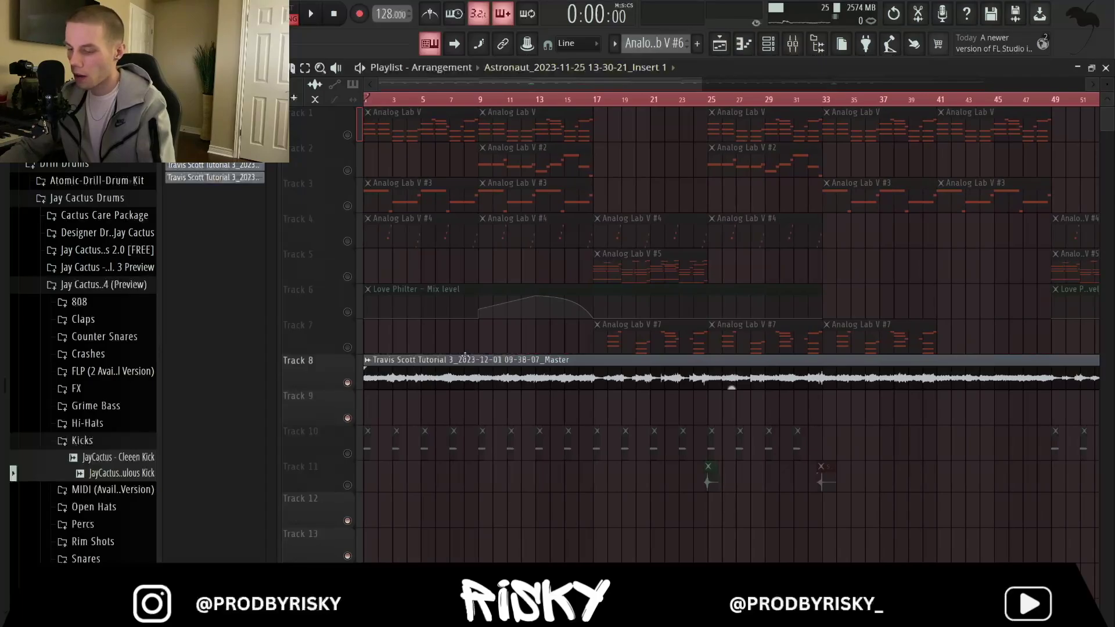
double_click(729, 386)
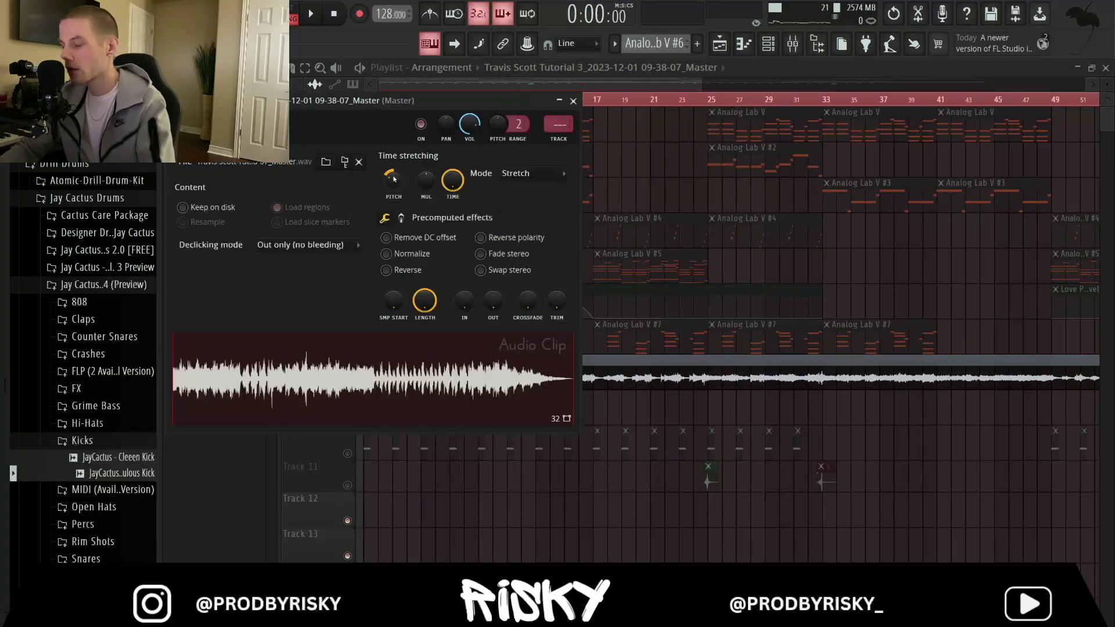